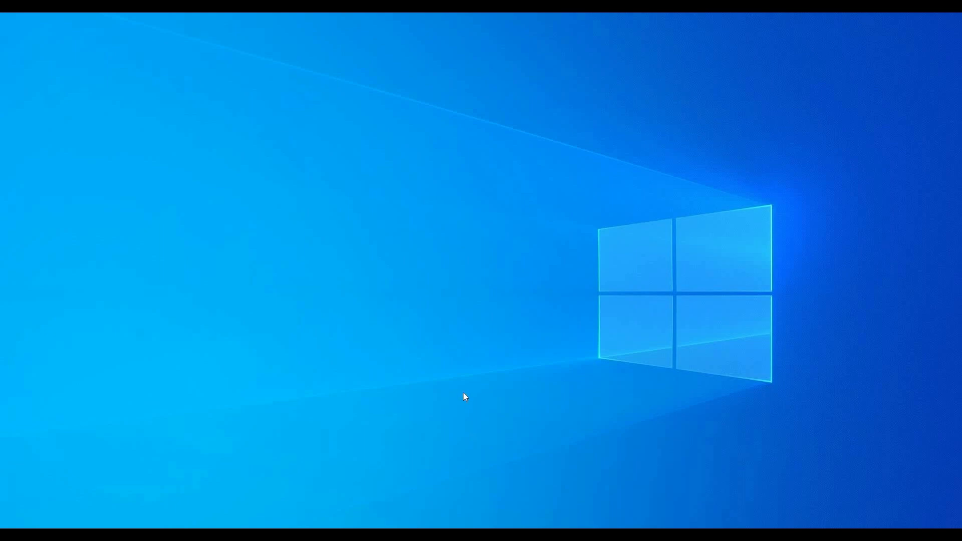
Step: Start Topology Workbench with the Advanced SI II product and open the existing topology spbs_1c_ddr4
click(469, 204)
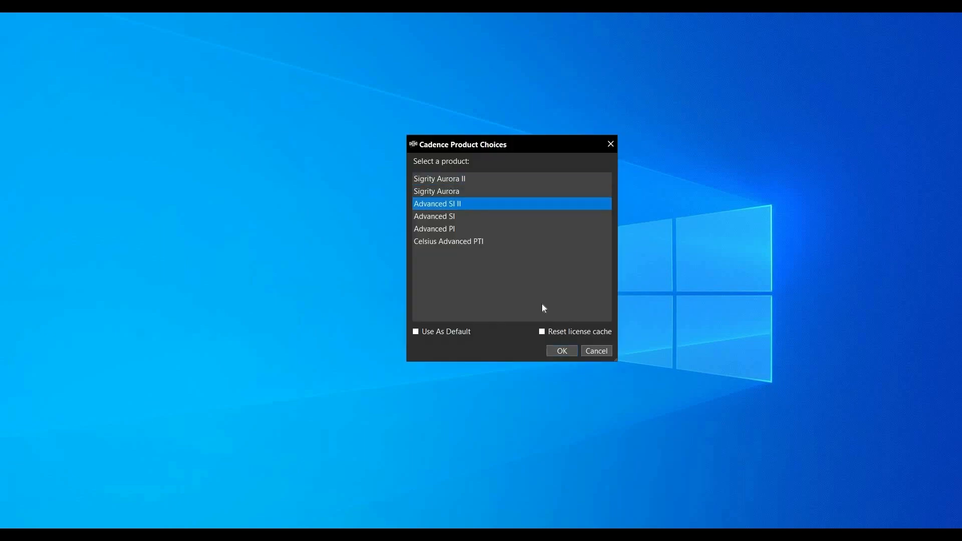
click(561, 351)
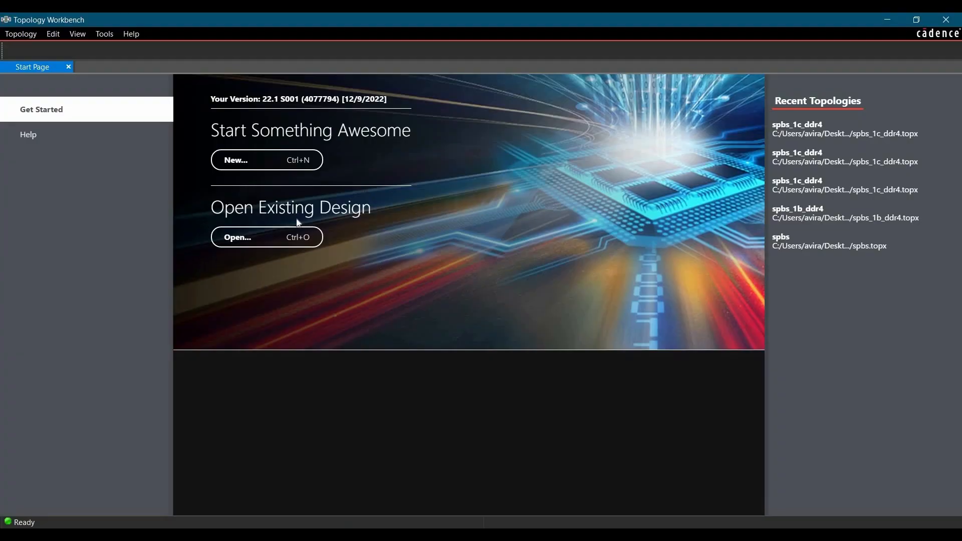
click(271, 238)
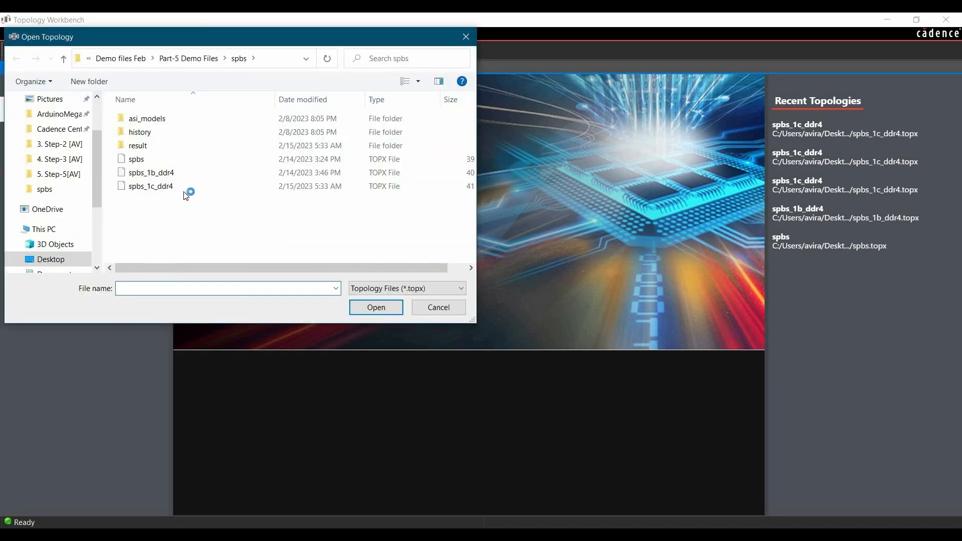
click(186, 188)
click(366, 308)
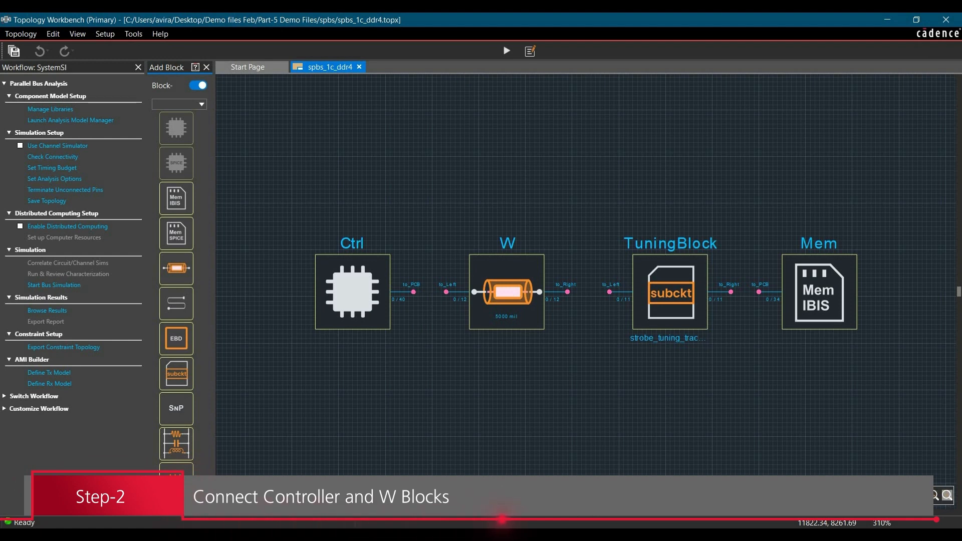
Step: Connect the Ctrl block's to_PCB port to the W block's to_Left port and open the connection definition
drag(273, 194, 540, 371)
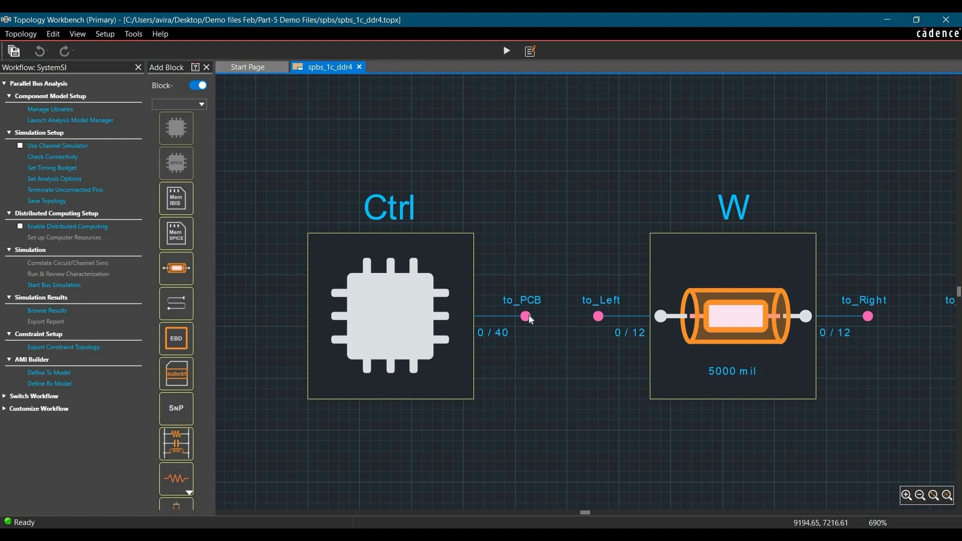
drag(525, 316, 598, 316)
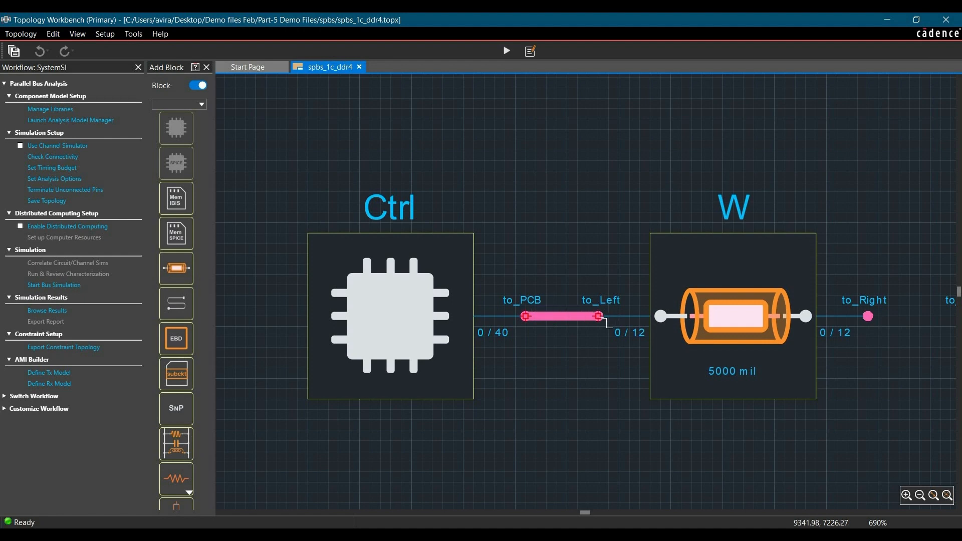
drag(568, 328, 550, 184)
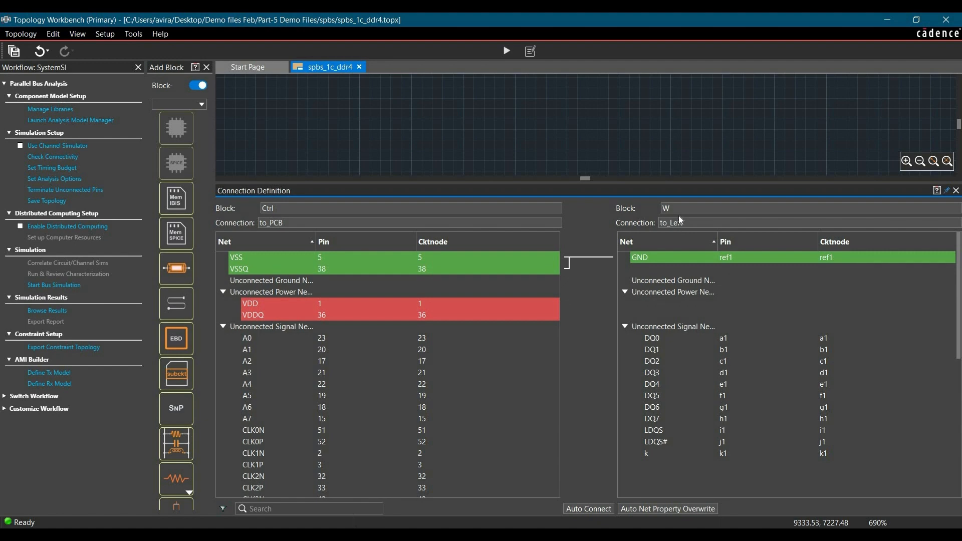
Step: Auto-connect the Ctrl and W nets by net match, review the connected nets and close the connection definition
click(584, 511)
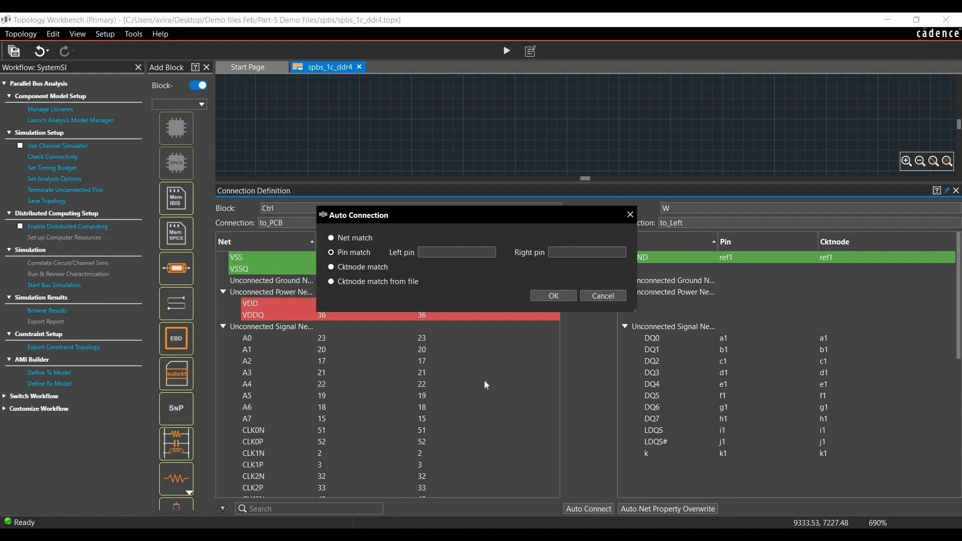
click(357, 240)
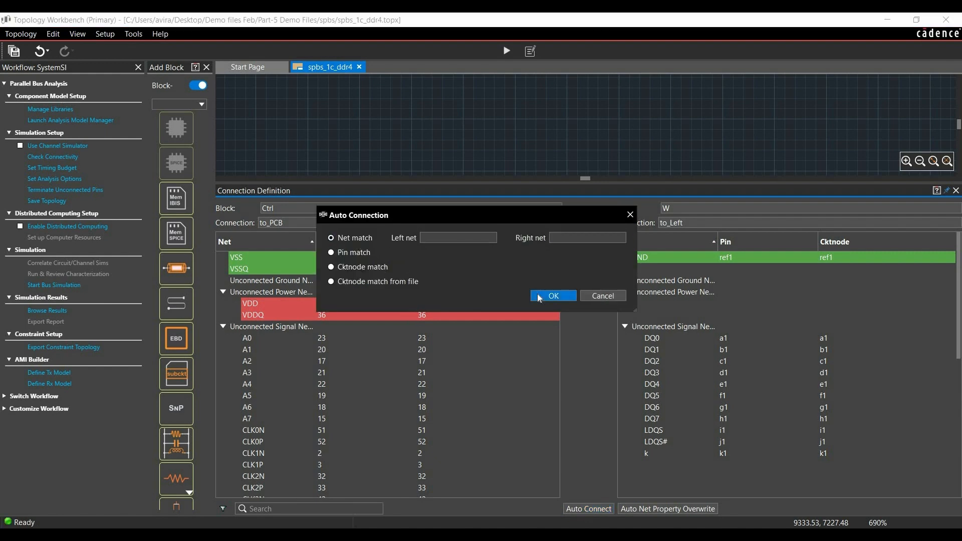
click(538, 295)
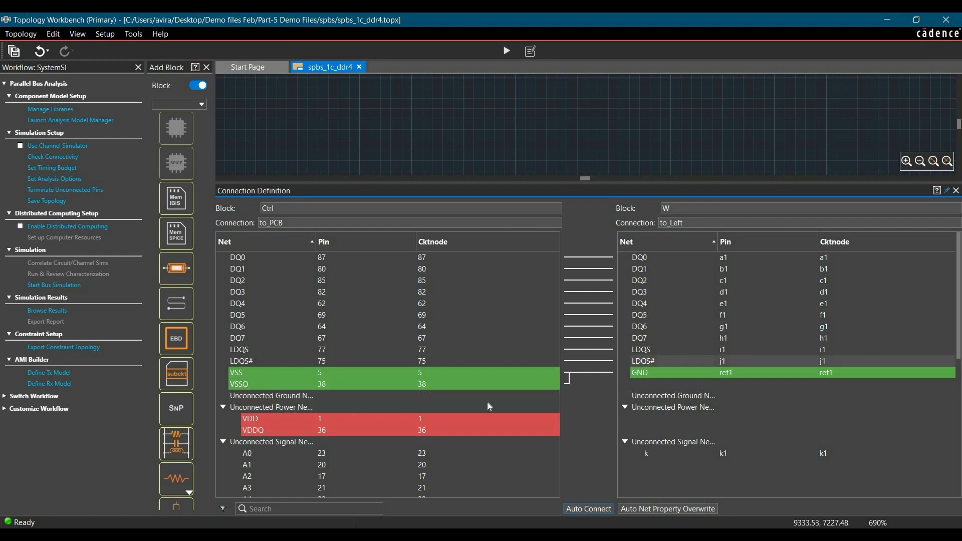
scroll(414, 394, down, 1)
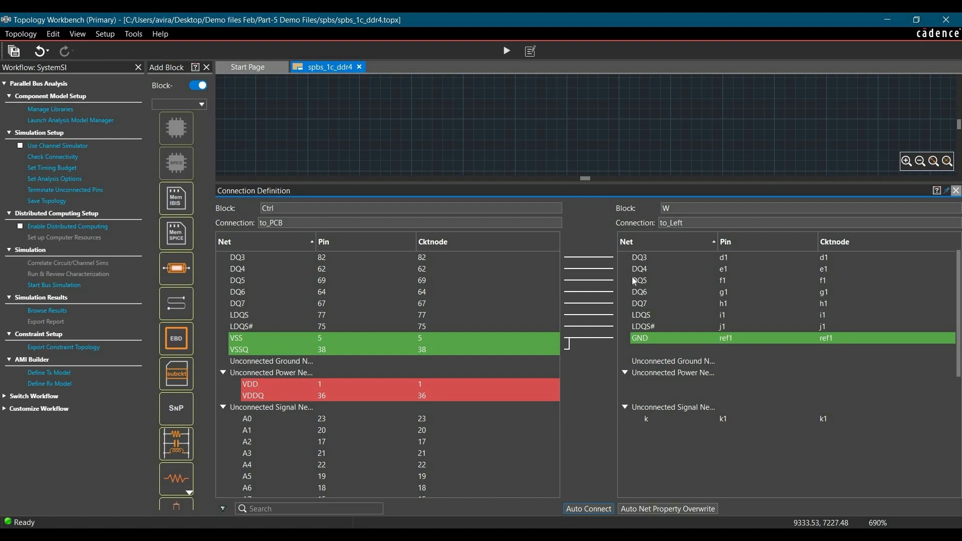
click(957, 193)
Step: Connect the W block's to_Right port to the TuningBlock's to_Left port
scroll(306, 269, down, 2)
scroll(305, 269, down, 4)
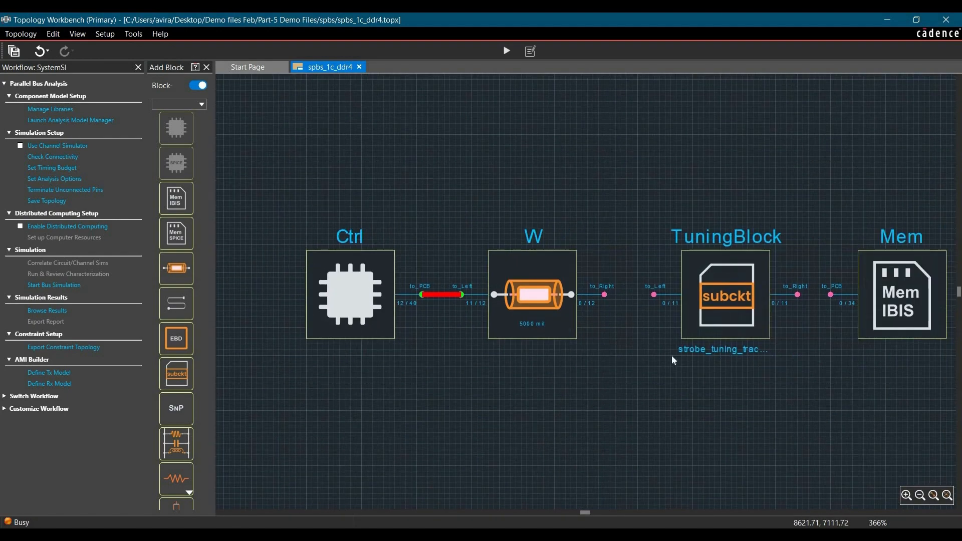
scroll(503, 298, up, 2)
scroll(500, 298, up, 1)
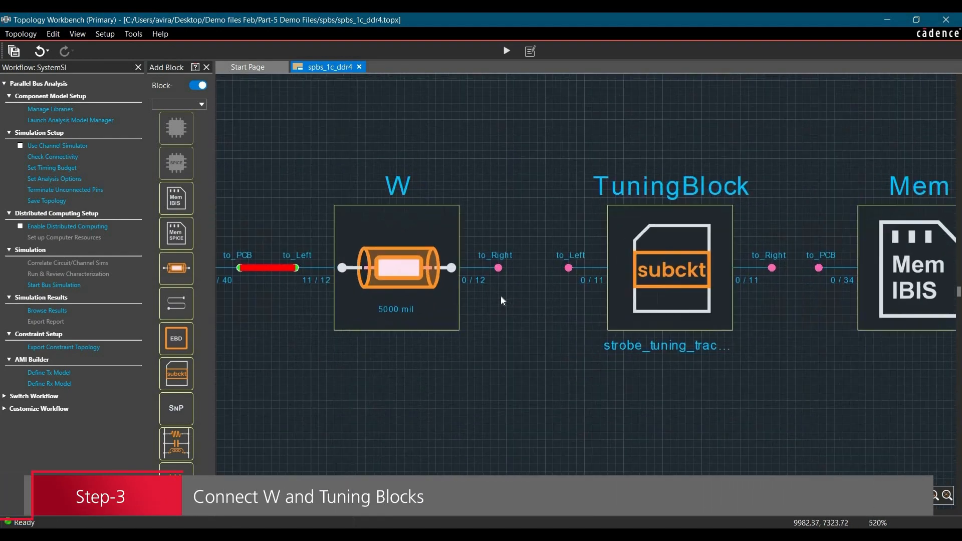
scroll(503, 289, up, 1)
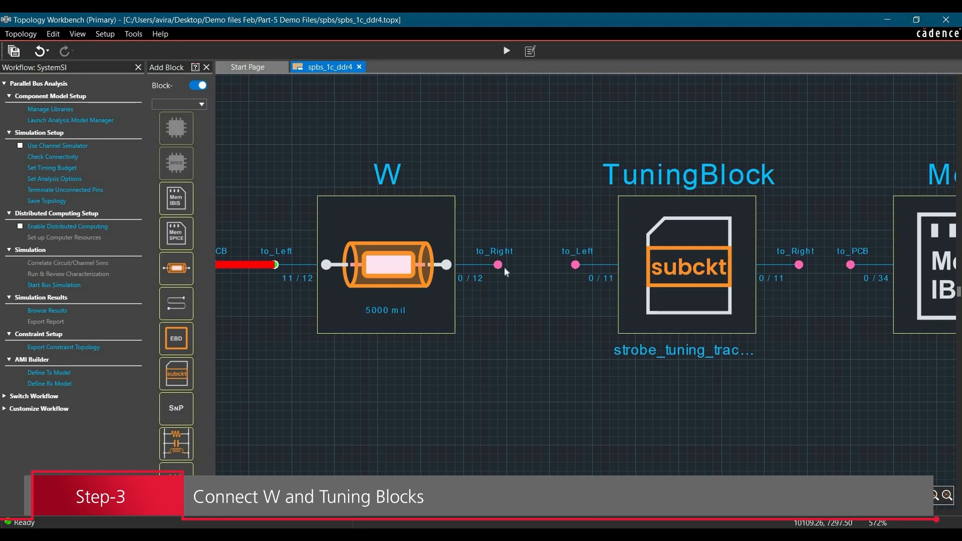
drag(497, 266, 576, 264)
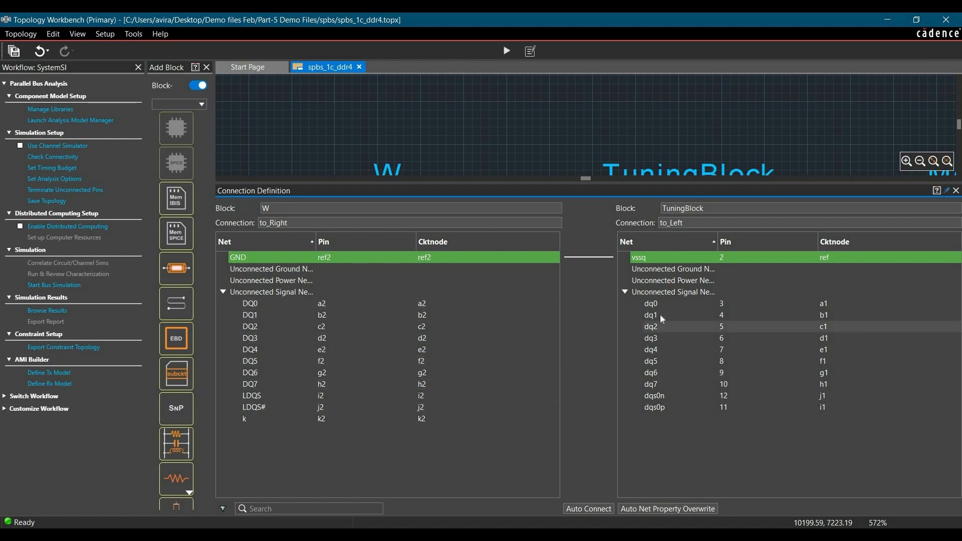
Step: Auto-connect the W and TuningBlock data nets by net match, using DQ* as left net and dq* as right net
click(575, 509)
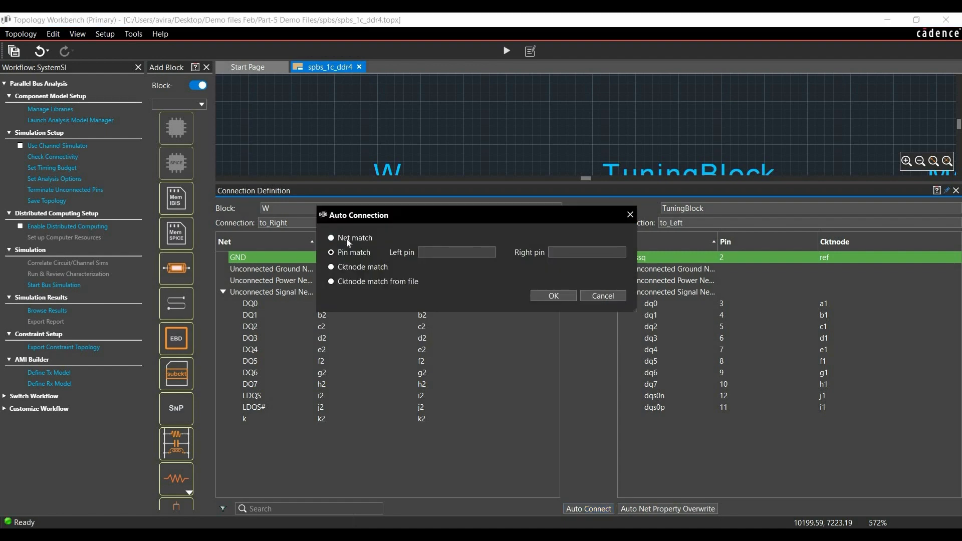
click(331, 237)
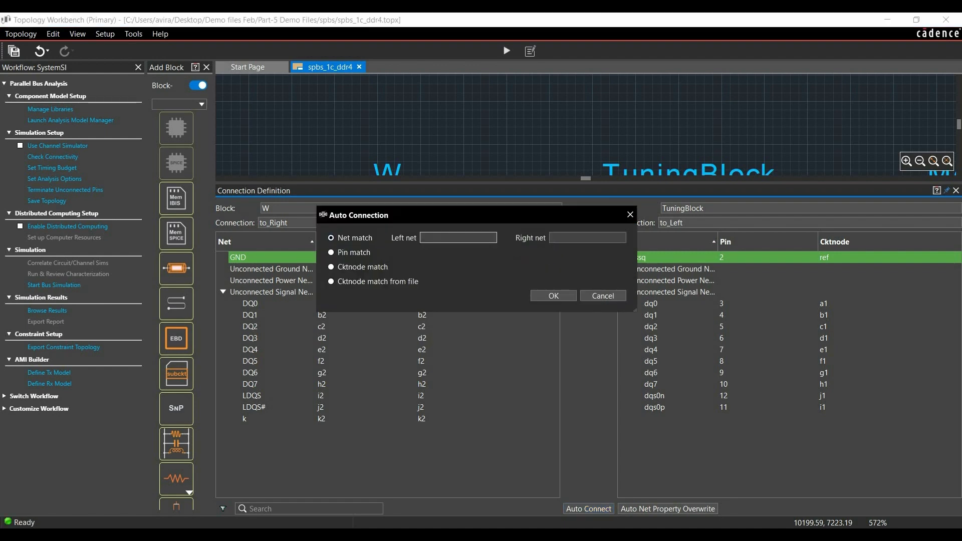
text(DQ*)
click(571, 235)
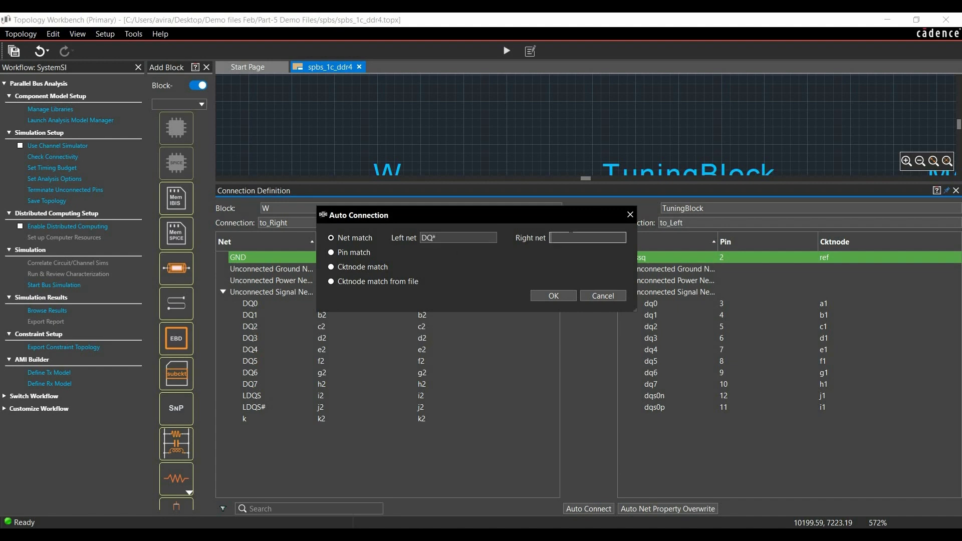
text(dq*)
click(553, 296)
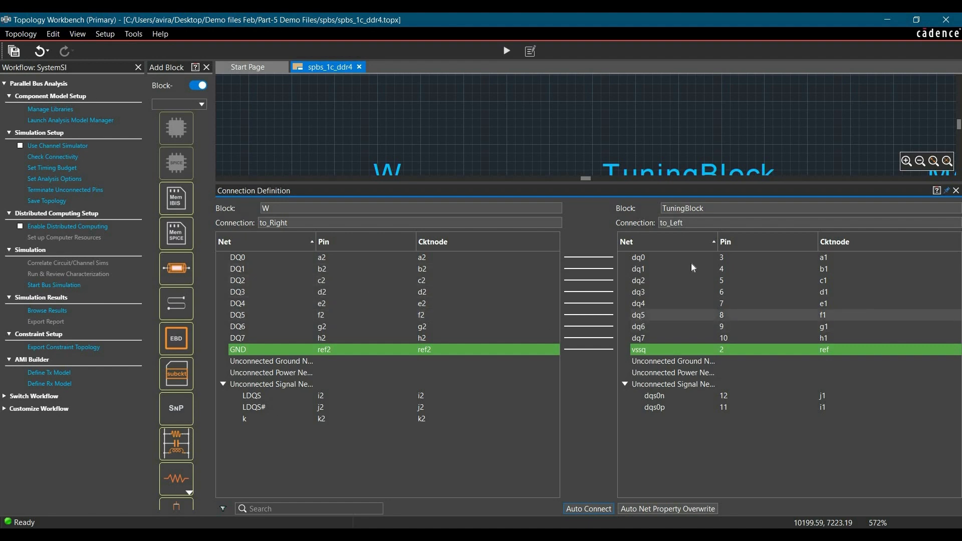
Step: Connect the W block's LDQS net to the TuningBlock's dqs0p net manually
click(278, 398)
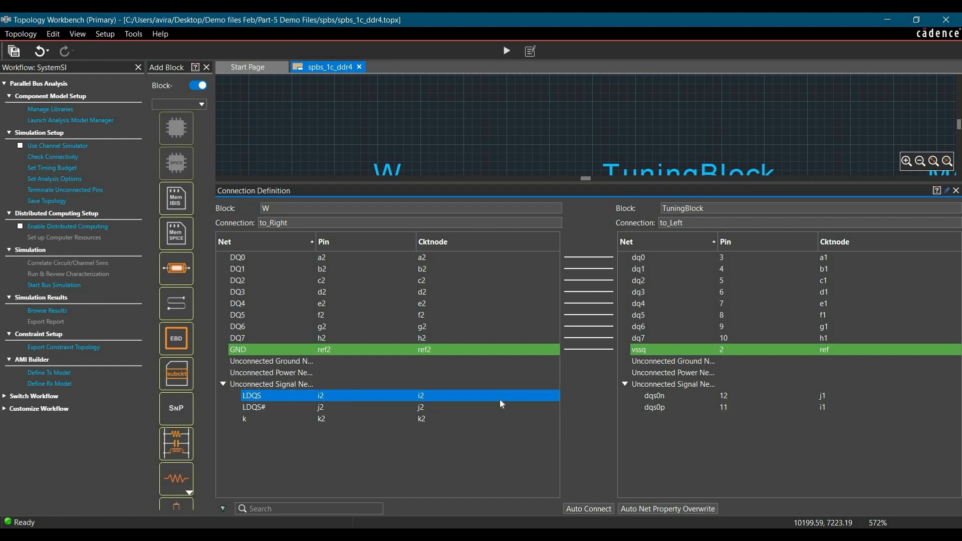
click(655, 408)
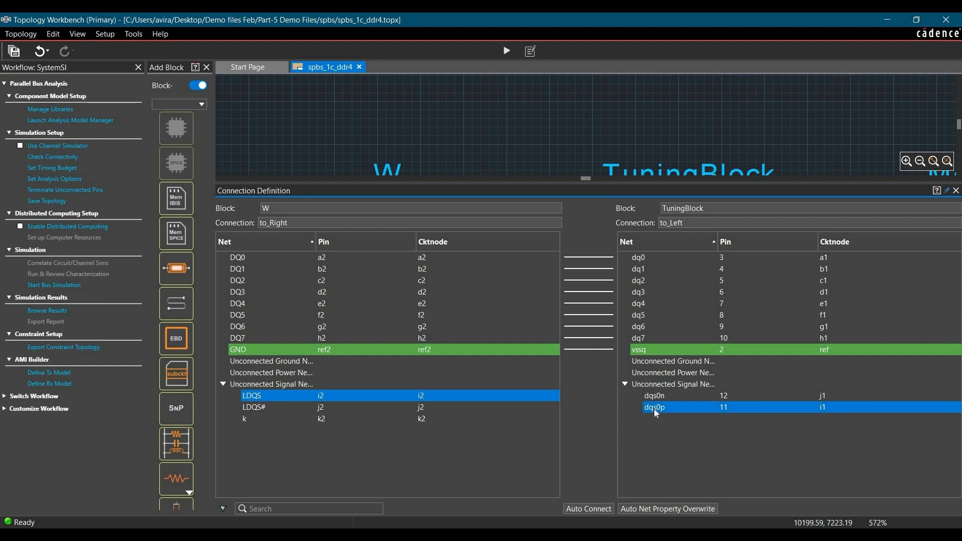
right_click(507, 398)
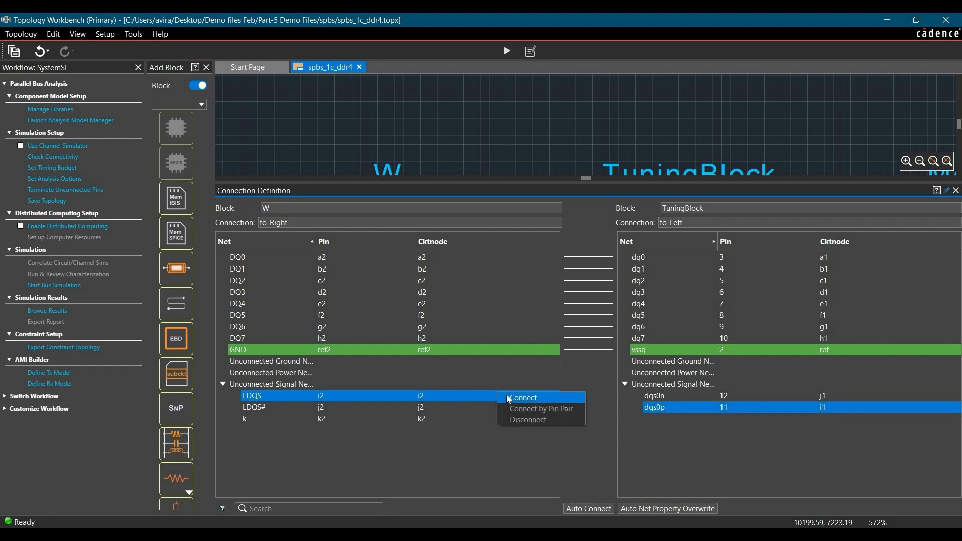
click(508, 397)
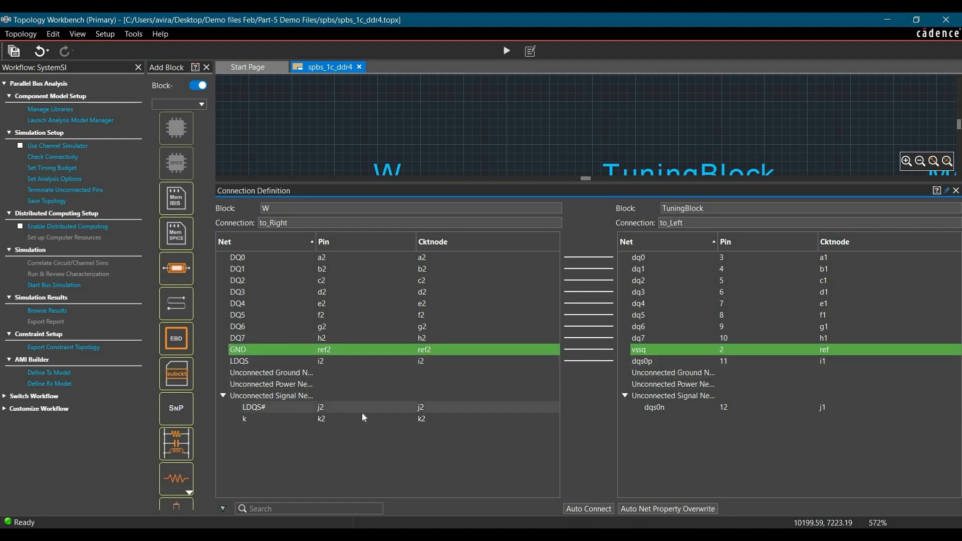
Step: Connect the W block's LDQS# net to the TuningBlock's dqs0n net and close the connection definition
click(413, 409)
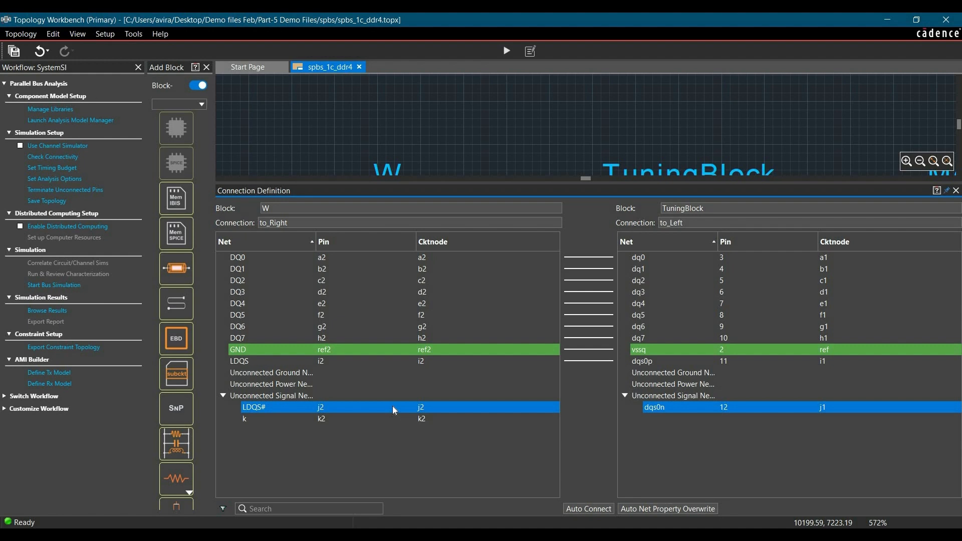
right_click(392, 407)
click(402, 408)
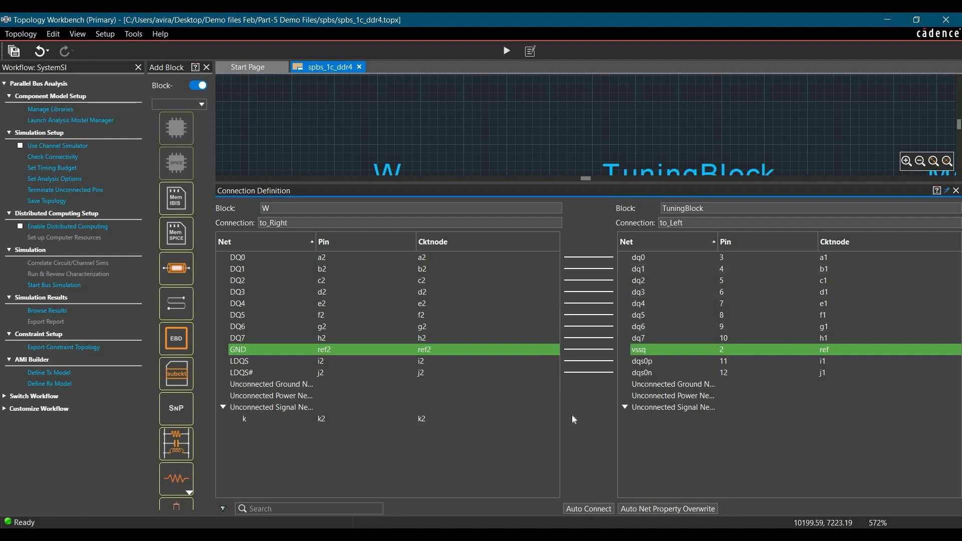
click(958, 195)
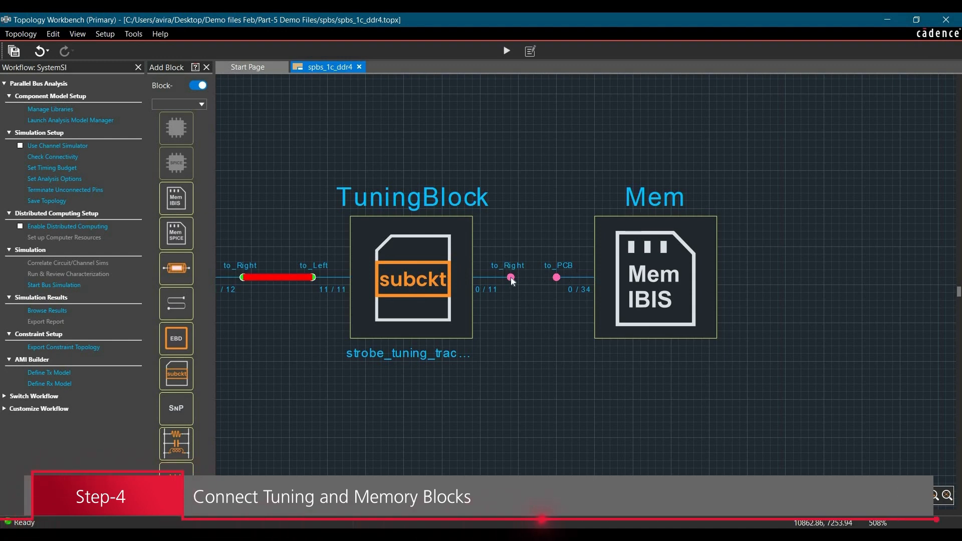
Step: Connect the TuningBlock's to_Right port to the Mem block's to_PCB port and close the connection definition
drag(511, 277, 556, 277)
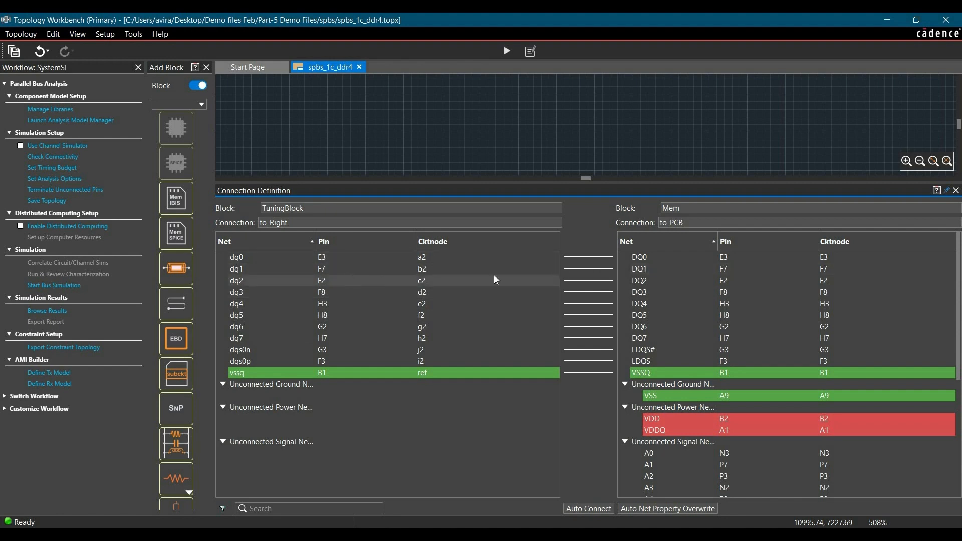
click(956, 191)
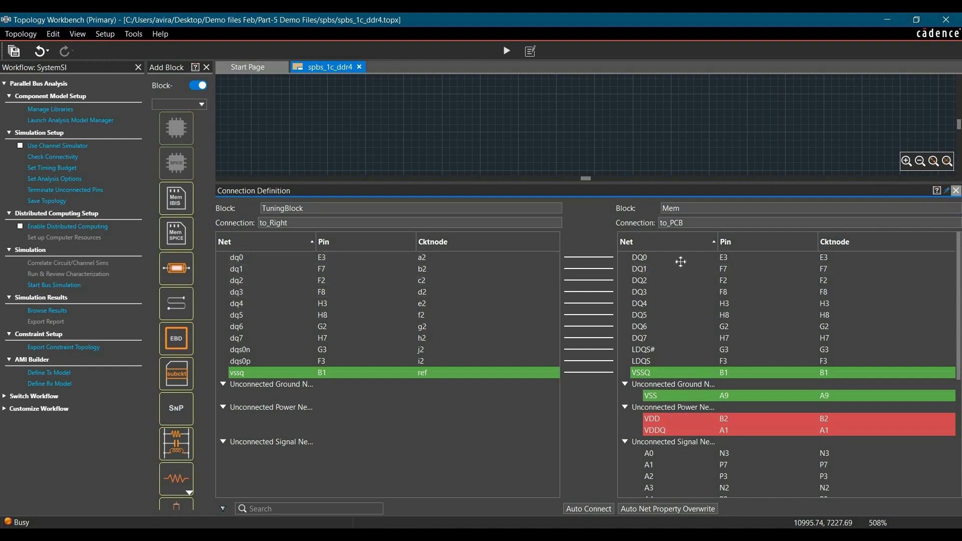
scroll(822, 262, down, 4)
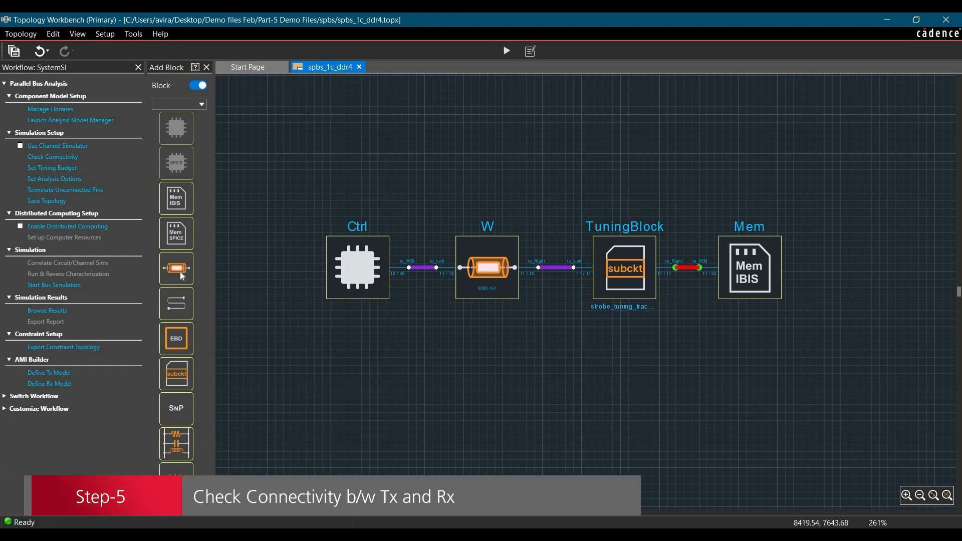
Step: Check the connectivity of all Rx signals, view the frequency response of Mem::DQ0 and close the checker
click(53, 156)
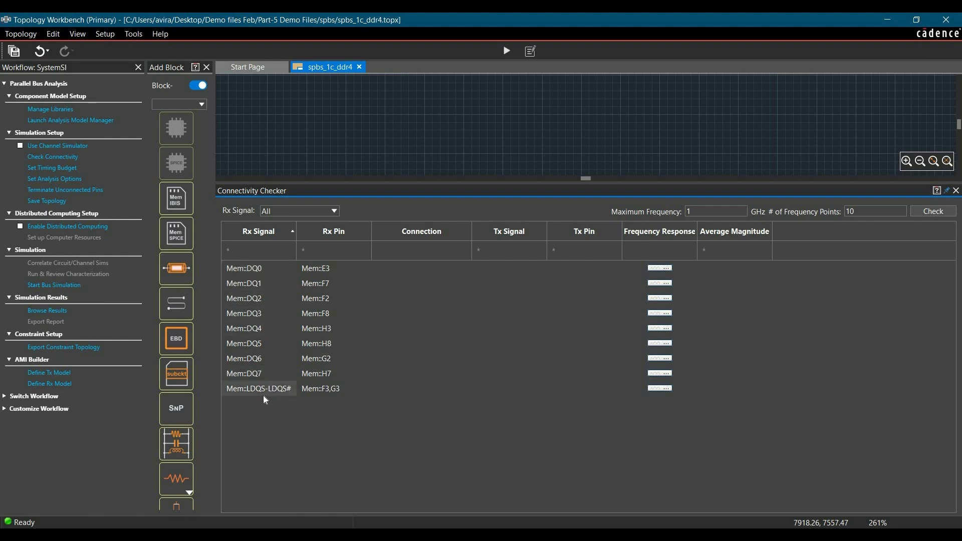
click(927, 214)
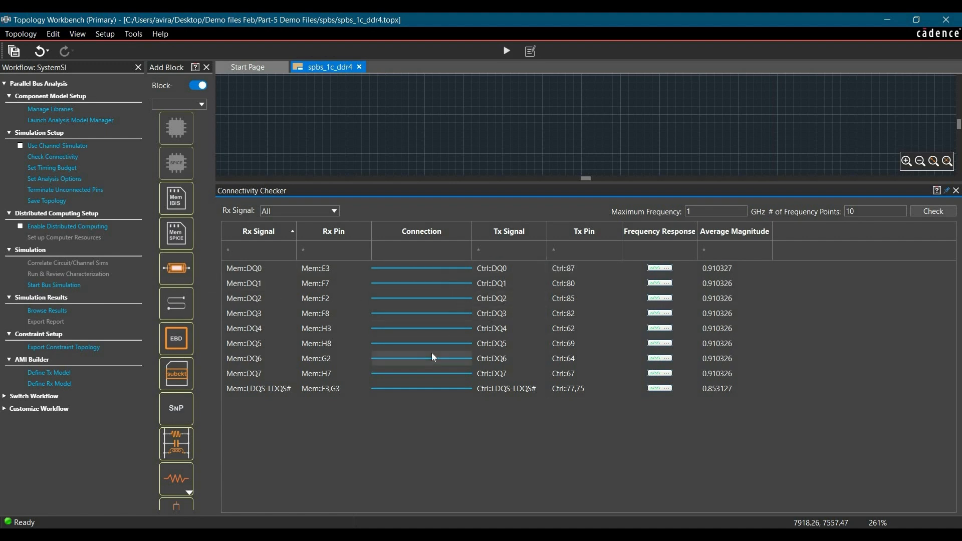
drag(540, 183, 540, 273)
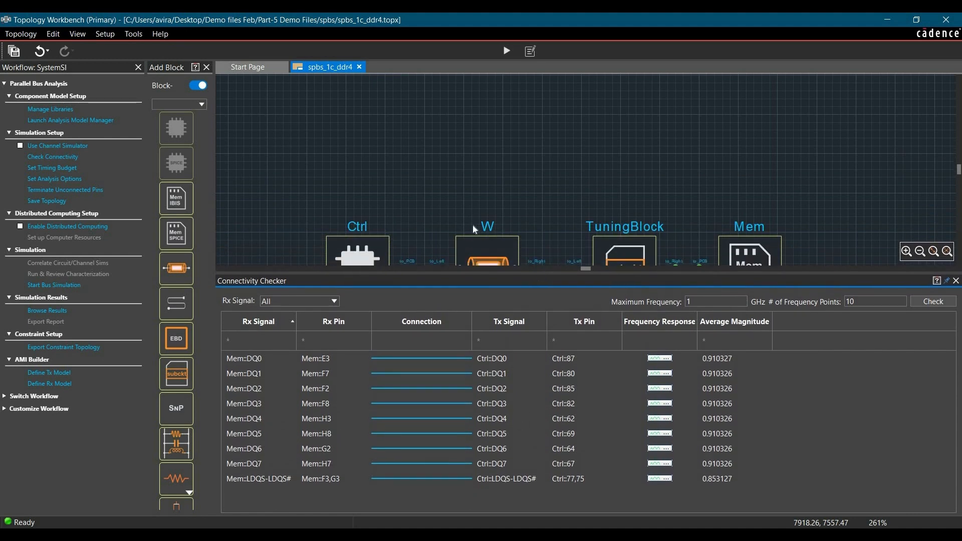
click(660, 359)
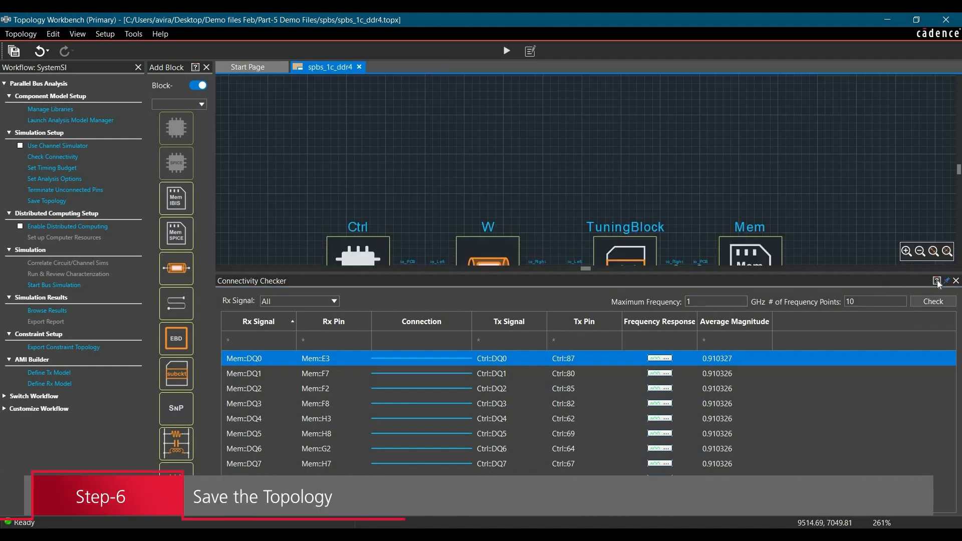
click(954, 281)
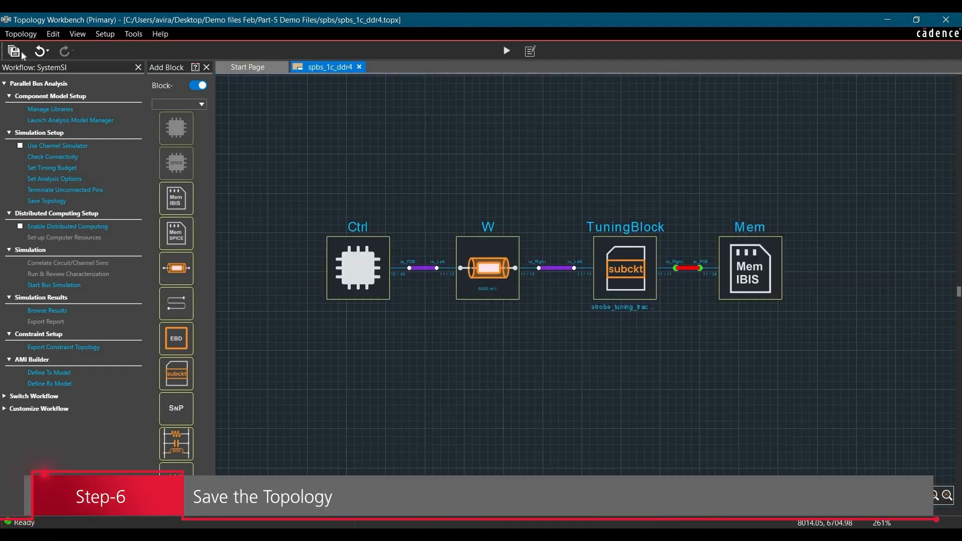
Step: Save the spbs_1c_ddr4 topology with its new block connections
click(20, 35)
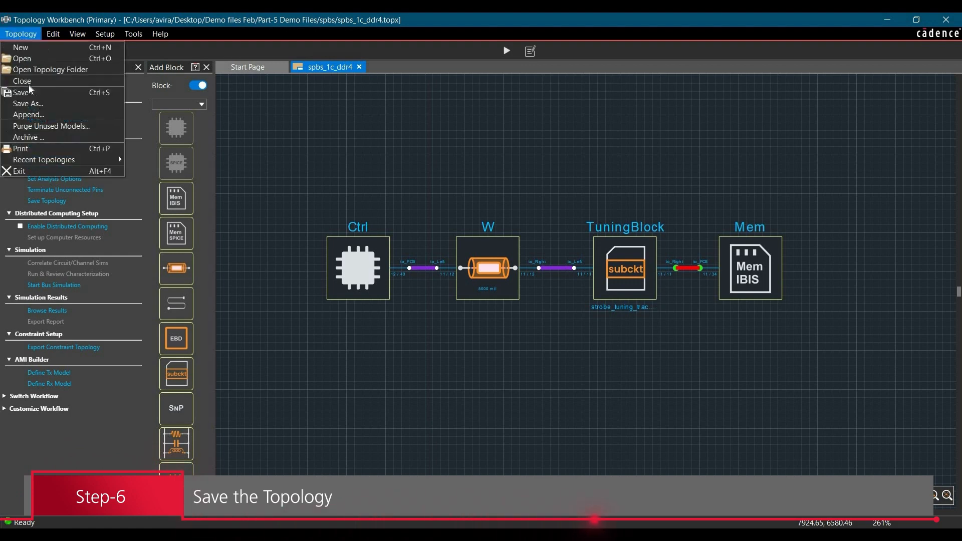
key(Return)
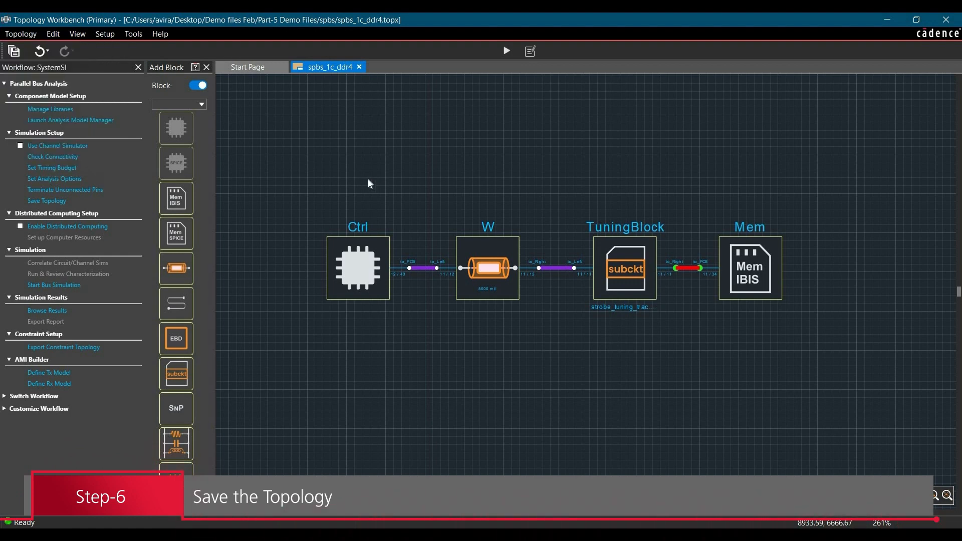